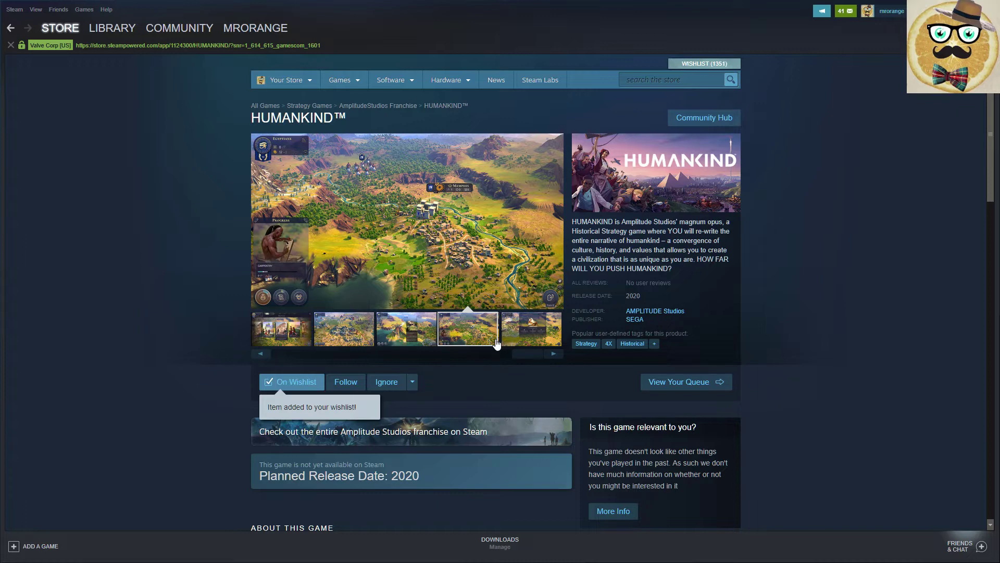
- Preview the fifth, second and mountain map screenshots, then view the map at full size
{"action": "left_click", "coordinate": [531, 328]}
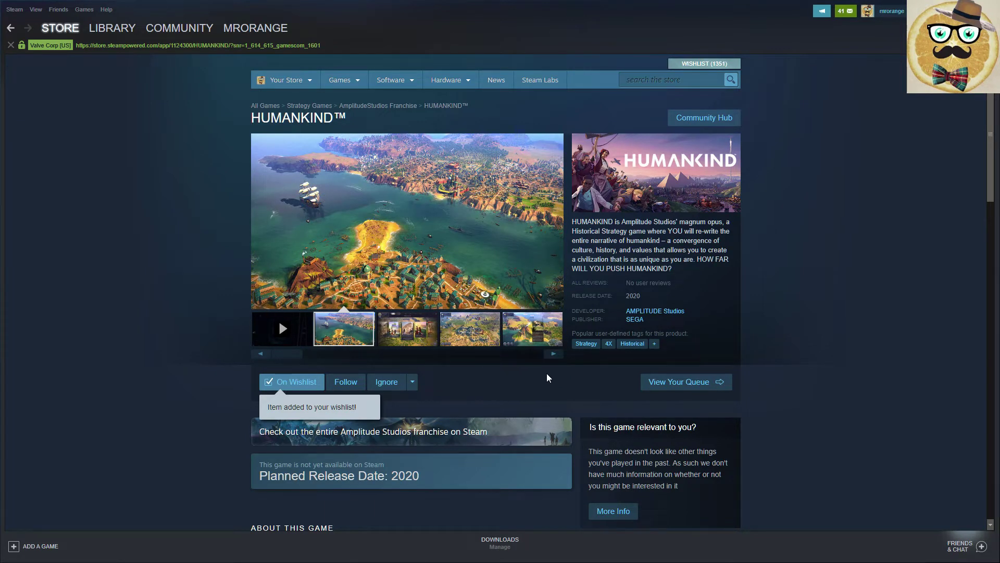
{"action": "left_click", "coordinate": [407, 330]}
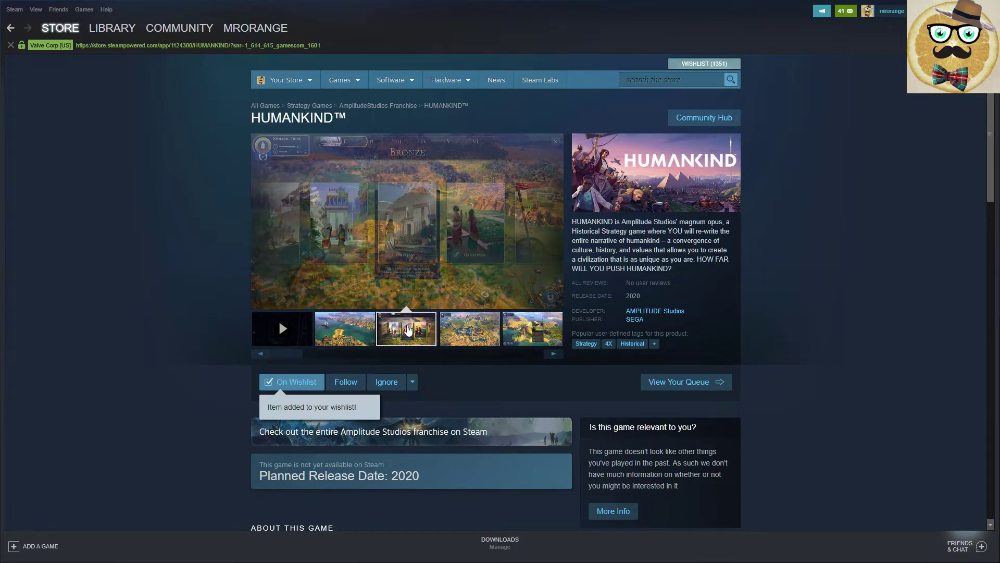
{"action": "left_click", "coordinate": [458, 332]}
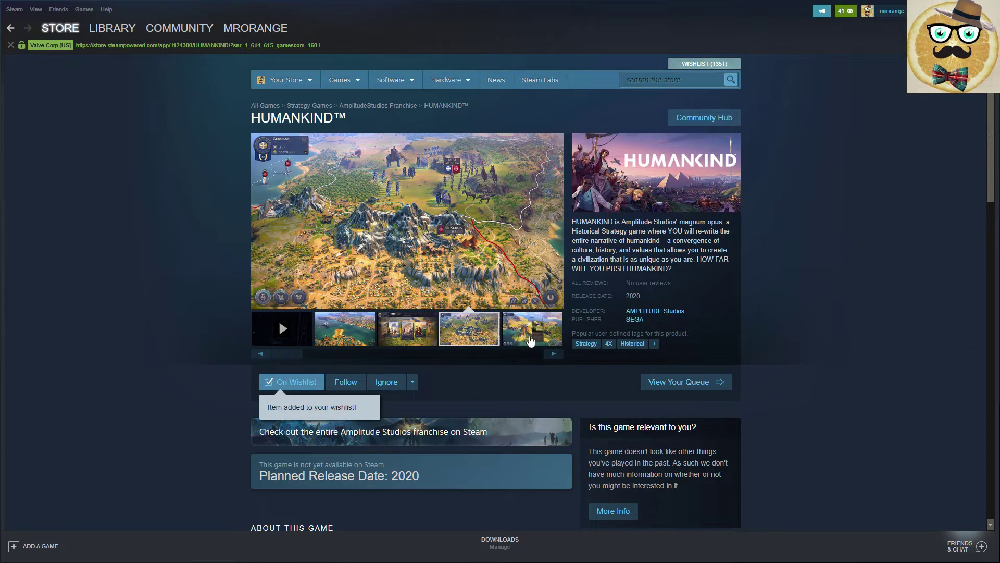
{"action": "left_click", "coordinate": [494, 236]}
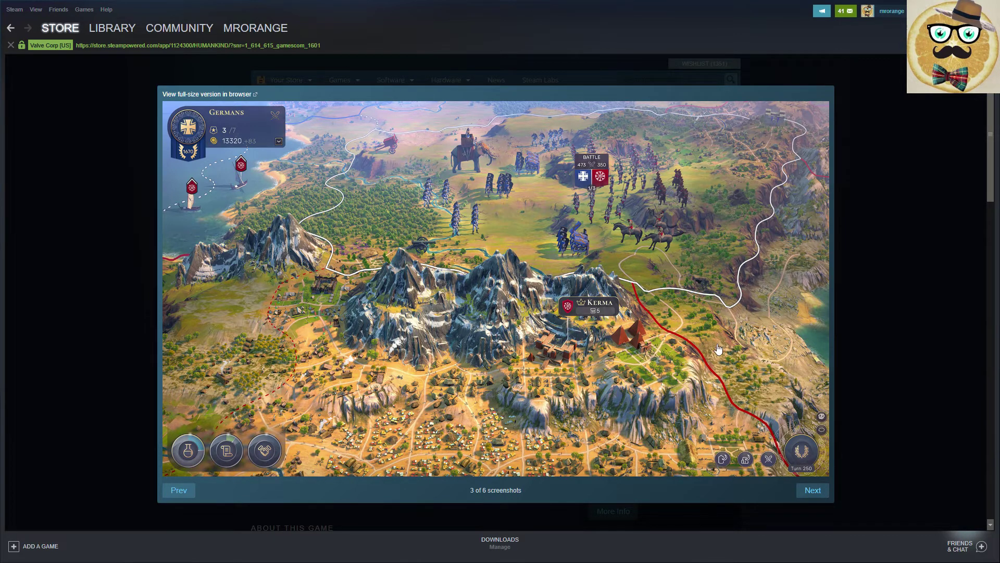
- Advance through the full-size viewer to the sixth and last screenshot
{"action": "left_click", "coordinate": [810, 492]}
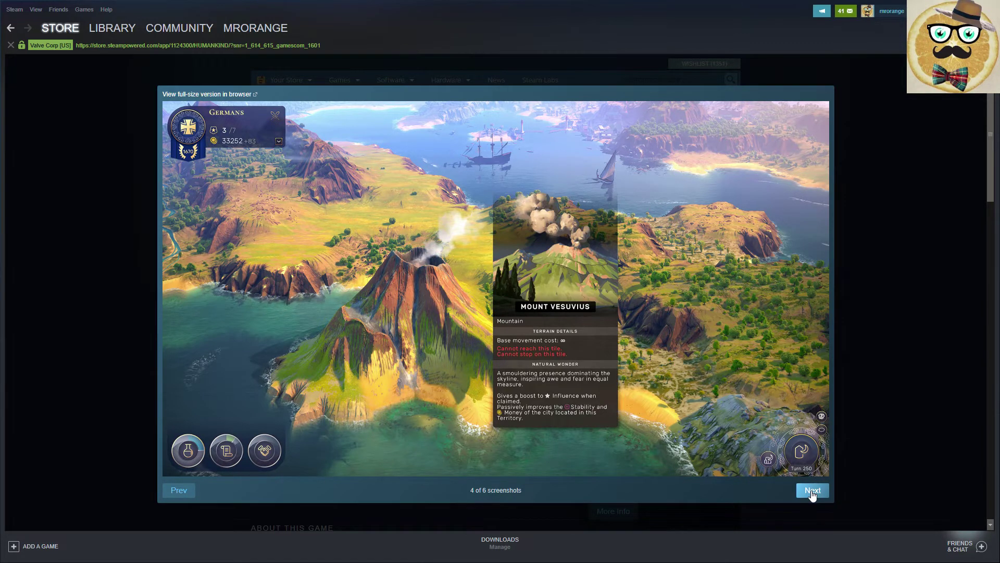
{"action": "left_click", "coordinate": [812, 492]}
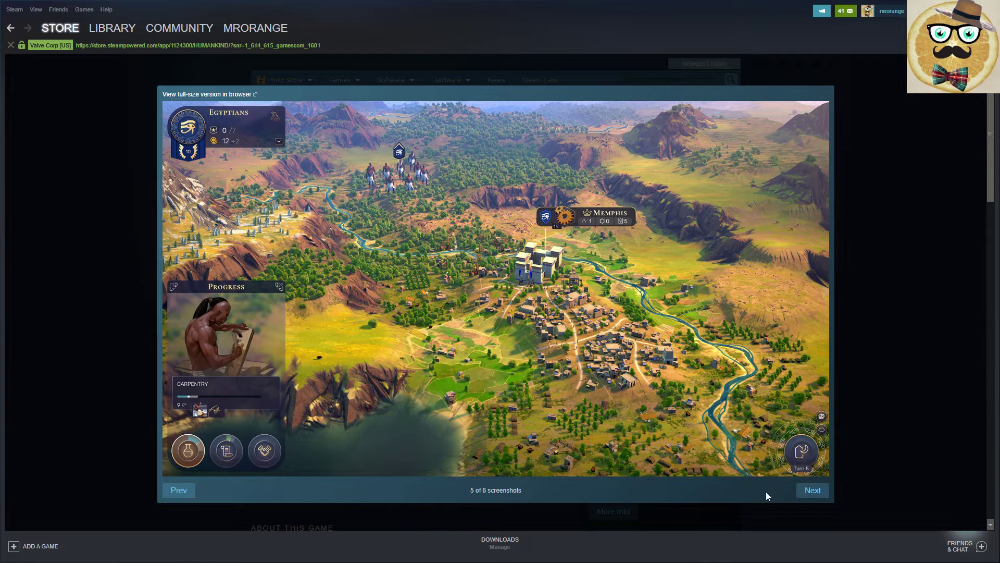
{"action": "left_click", "coordinate": [815, 494]}
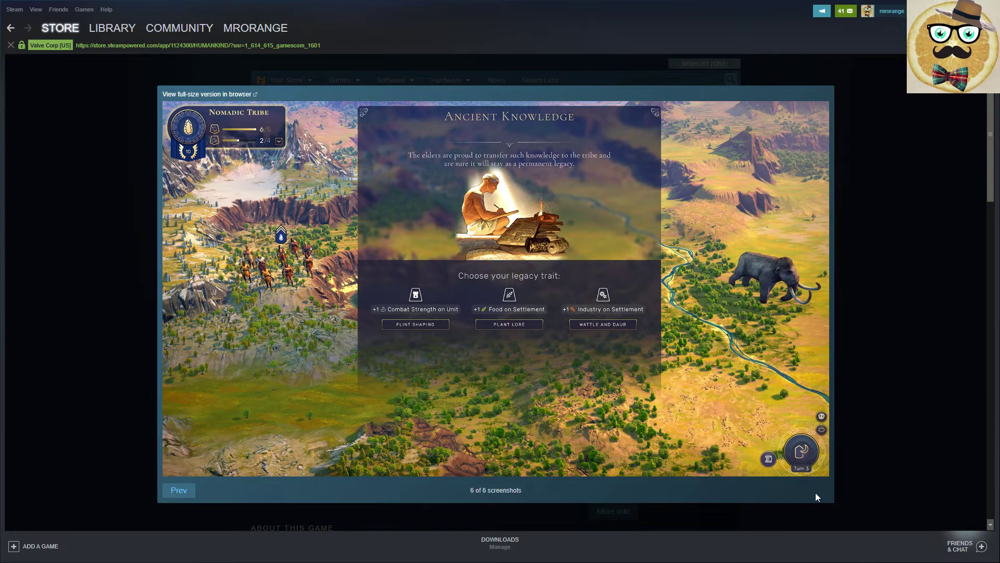
- Step back to the third screenshot, the mountain battle map, and close the viewer
{"action": "left_click", "coordinate": [184, 490]}
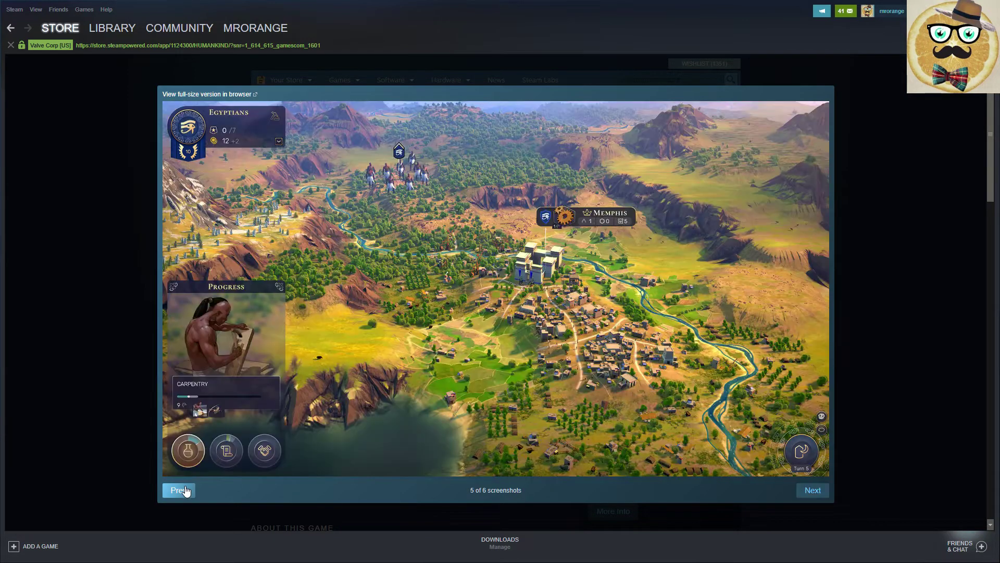
{"action": "left_click", "coordinate": [186, 491]}
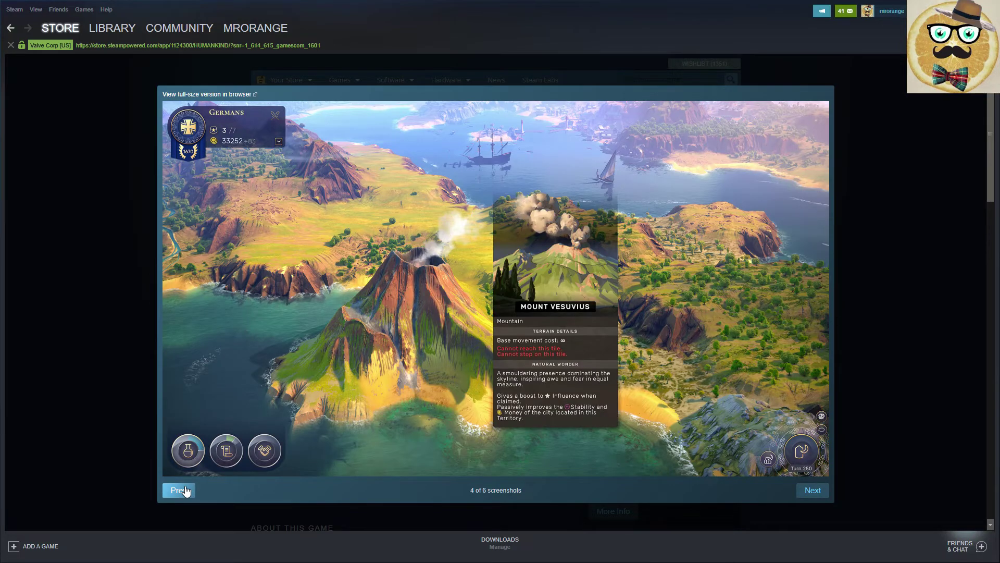
{"action": "left_click", "coordinate": [186, 491]}
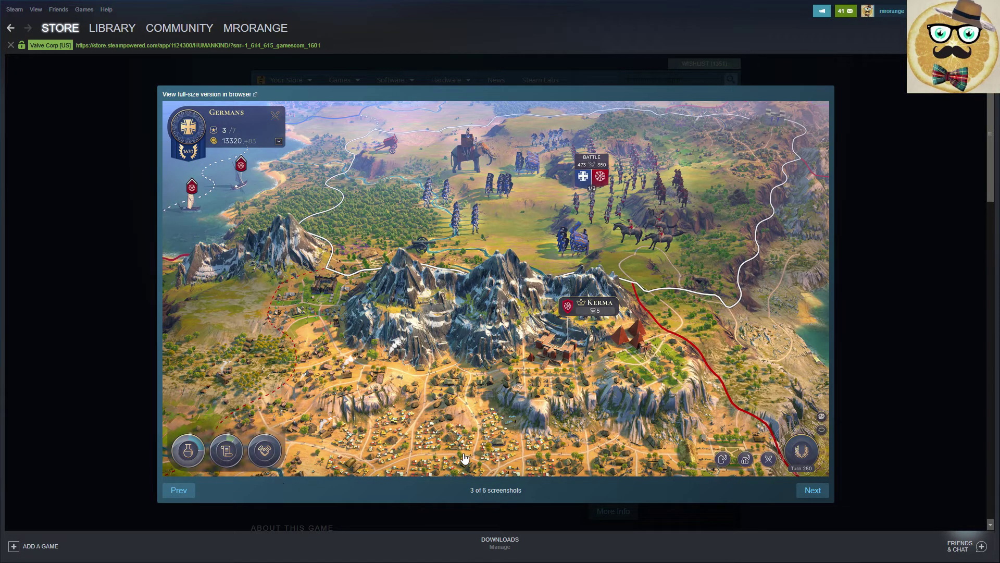
{"action": "left_click", "coordinate": [887, 274]}
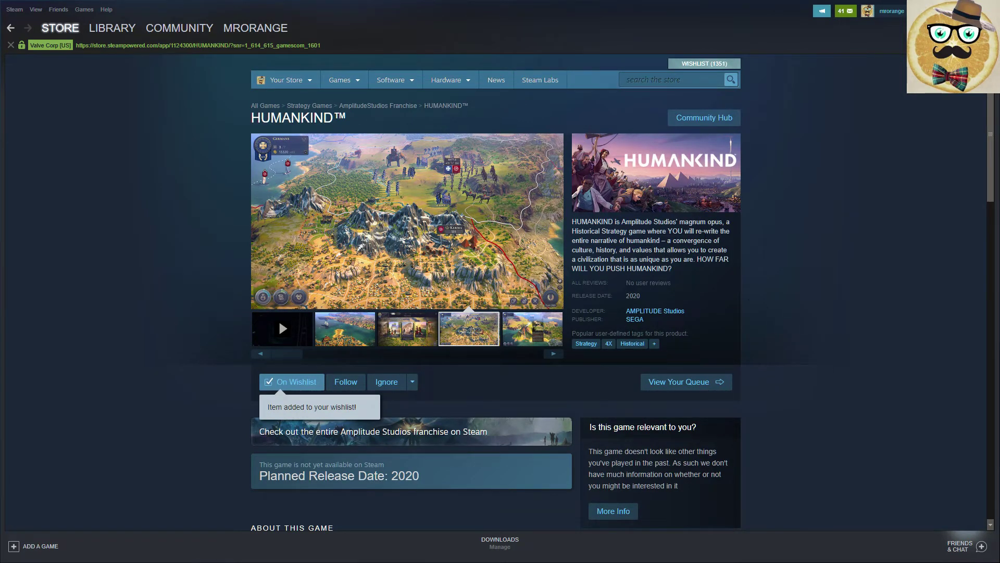
{"action": "scroll", "coordinate": [797, 391], "scroll_direction": "down", "scroll_amount": 3}
{"action": "scroll", "coordinate": [801, 414], "scroll_direction": "down", "scroll_amount": 3}
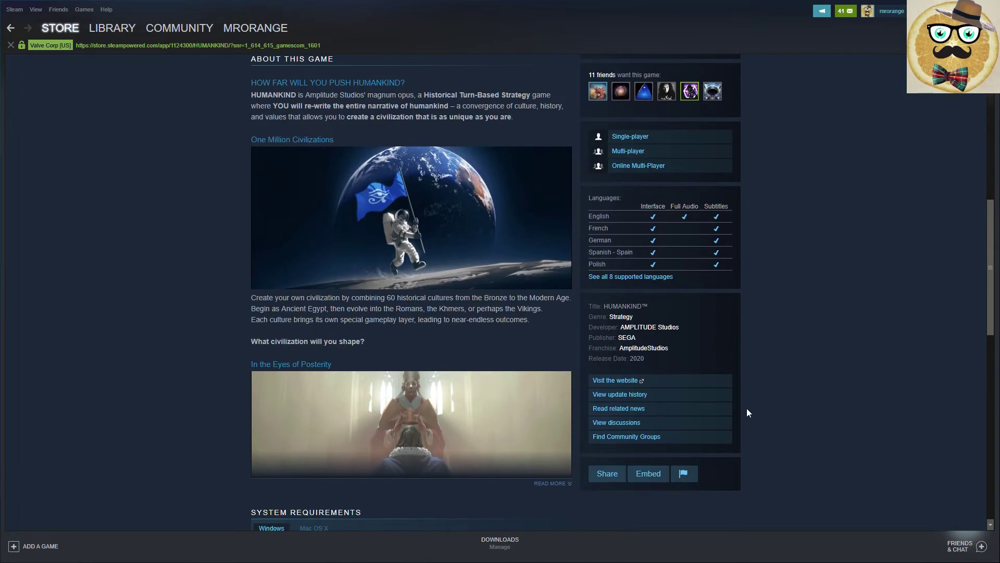
{"action": "scroll", "coordinate": [850, 432], "scroll_direction": "up", "scroll_amount": 3}
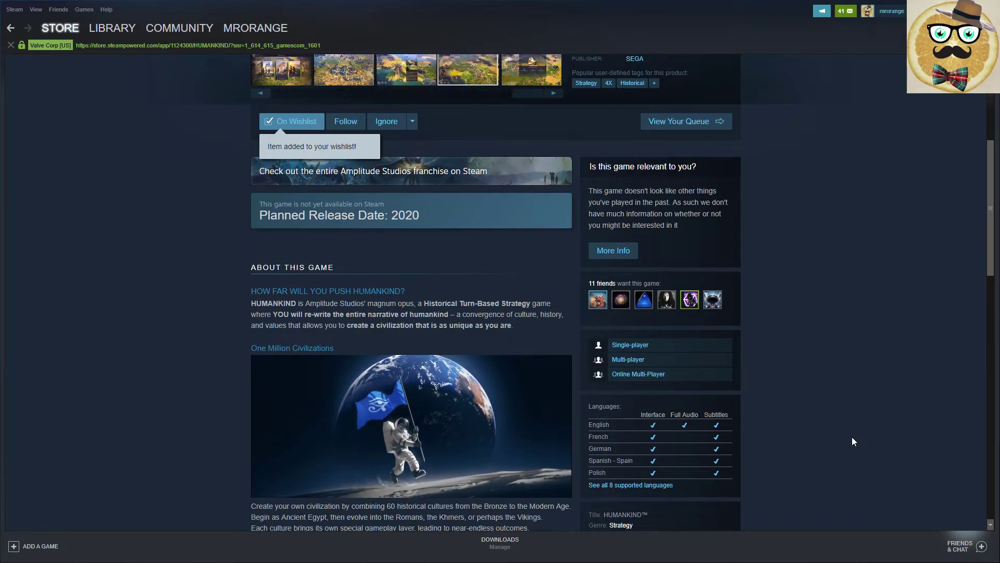
{"action": "scroll", "coordinate": [853, 440], "scroll_direction": "down", "scroll_amount": 2}
{"action": "scroll", "coordinate": [853, 440], "scroll_direction": "down", "scroll_amount": 2}
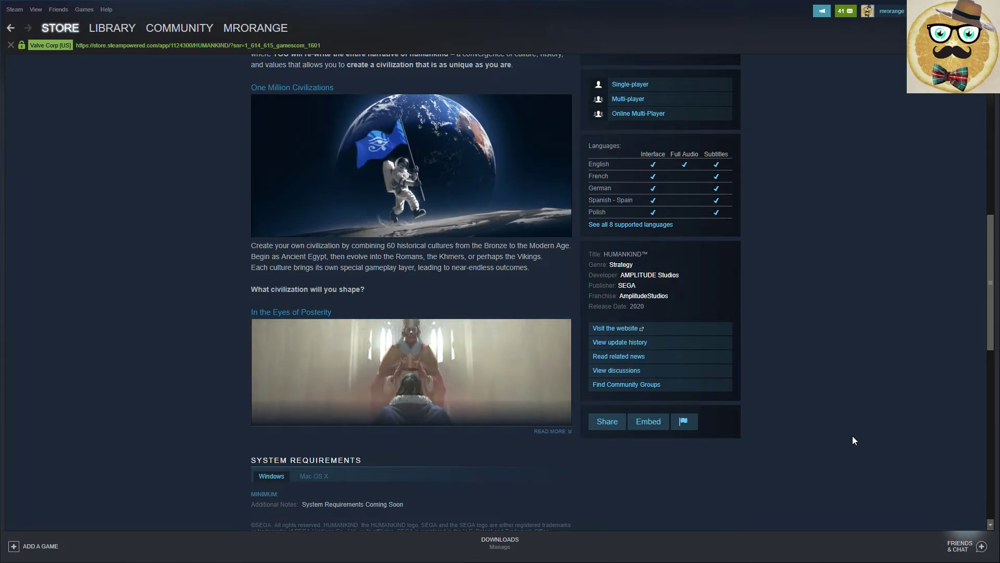
{"action": "scroll", "coordinate": [852, 440], "scroll_direction": "down", "scroll_amount": 2}
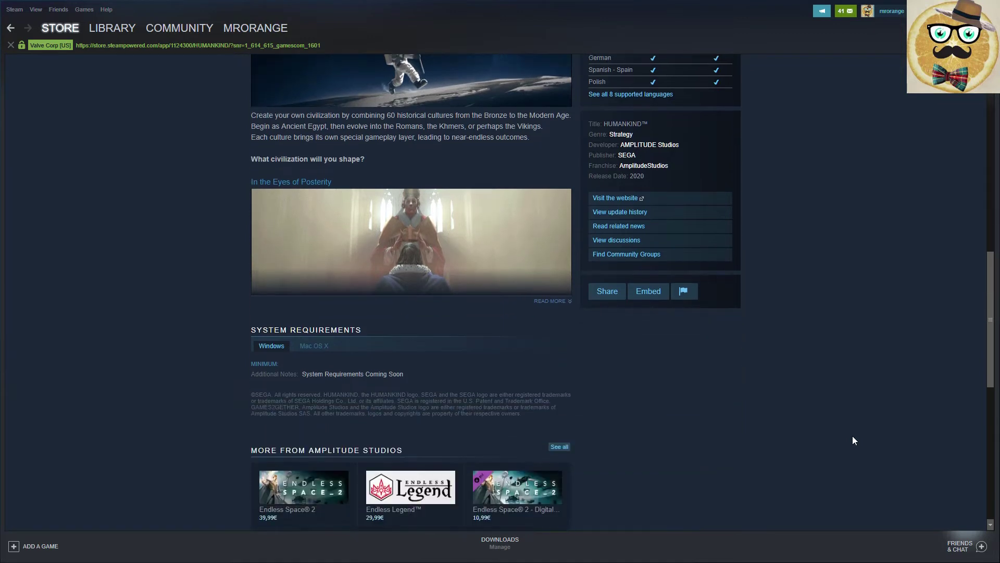
- Expand the HUMANKIND description via Read More, revealing 'In the Eyes of Posterity'
{"action": "left_click", "coordinate": [547, 327]}
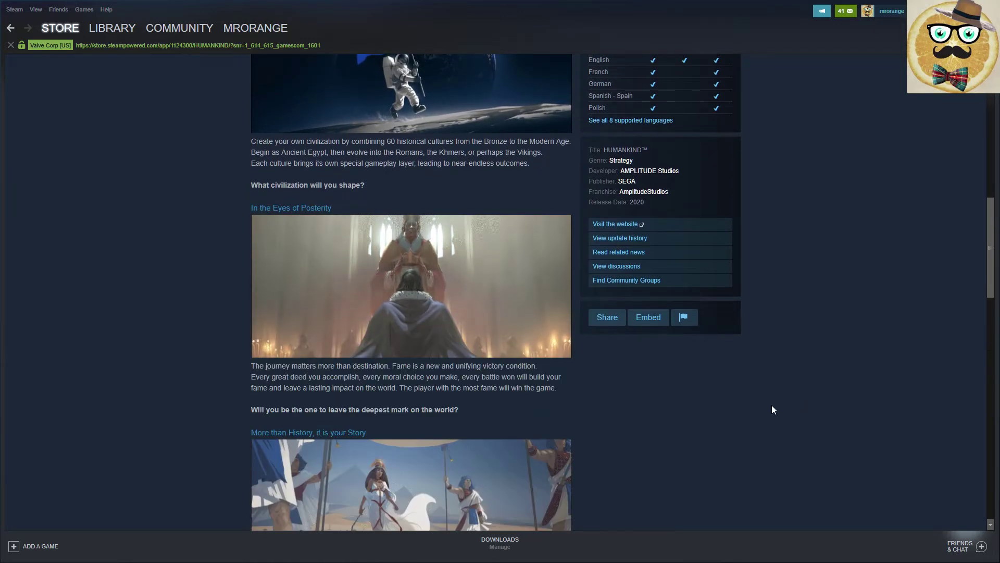
{"action": "scroll", "coordinate": [771, 405], "scroll_direction": "down", "scroll_amount": 2}
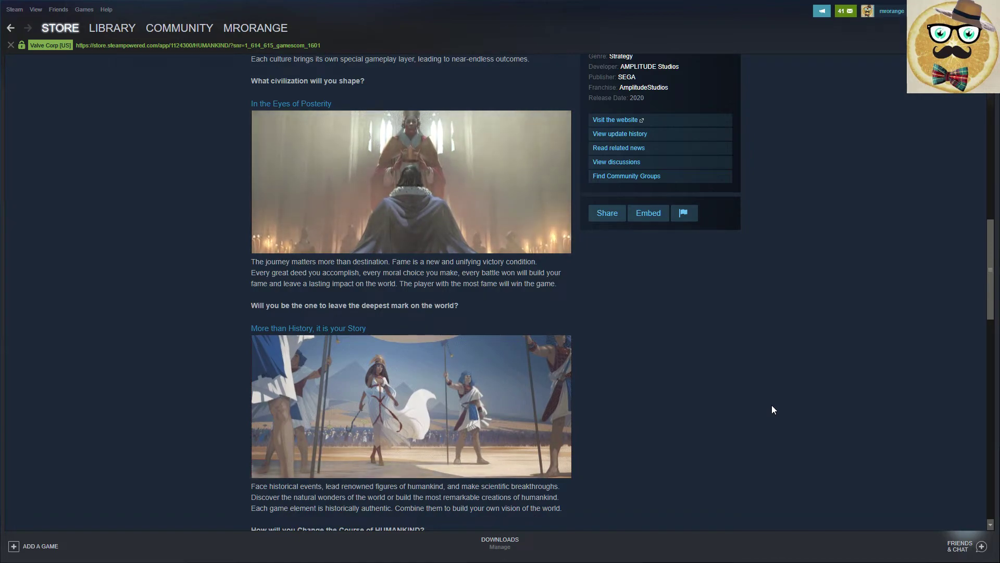
{"action": "scroll", "coordinate": [771, 450], "scroll_direction": "up", "scroll_amount": 10}
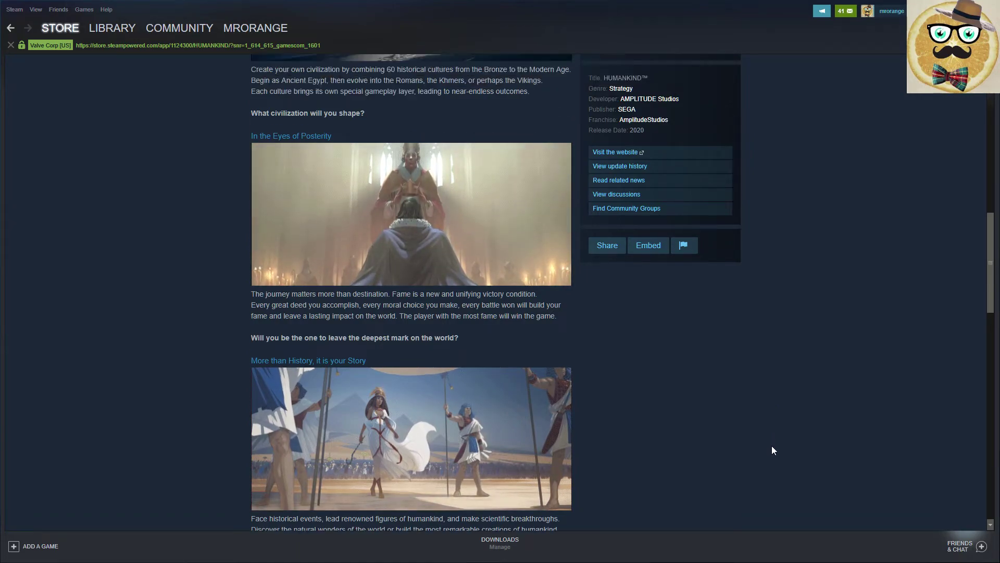
{"action": "scroll", "coordinate": [772, 450], "scroll_direction": "down", "scroll_amount": 5}
{"action": "scroll", "coordinate": [772, 449], "scroll_direction": "down", "scroll_amount": 5}
{"action": "scroll", "coordinate": [772, 450], "scroll_direction": "down", "scroll_amount": 2}
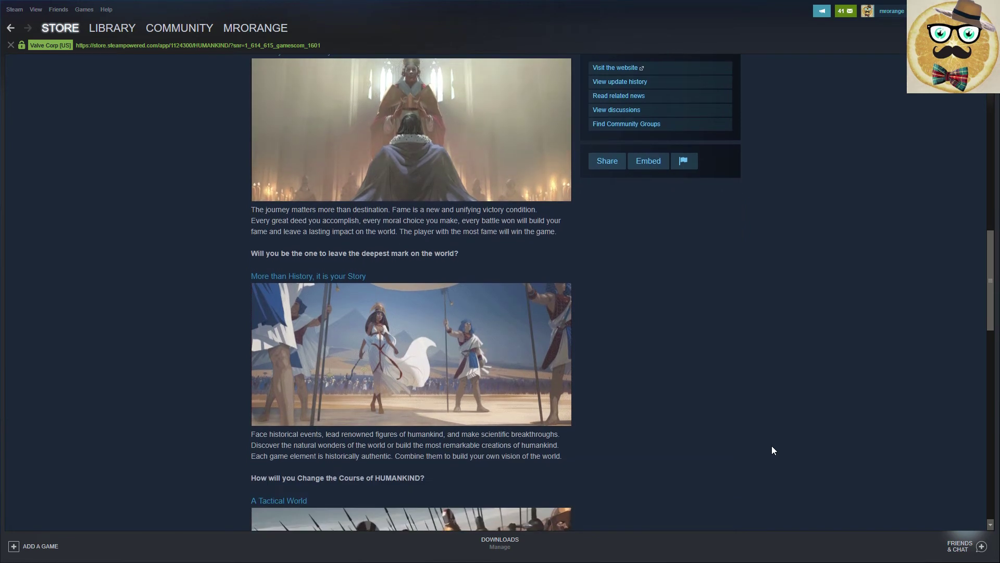
{"action": "scroll", "coordinate": [772, 450], "scroll_direction": "down", "scroll_amount": 2}
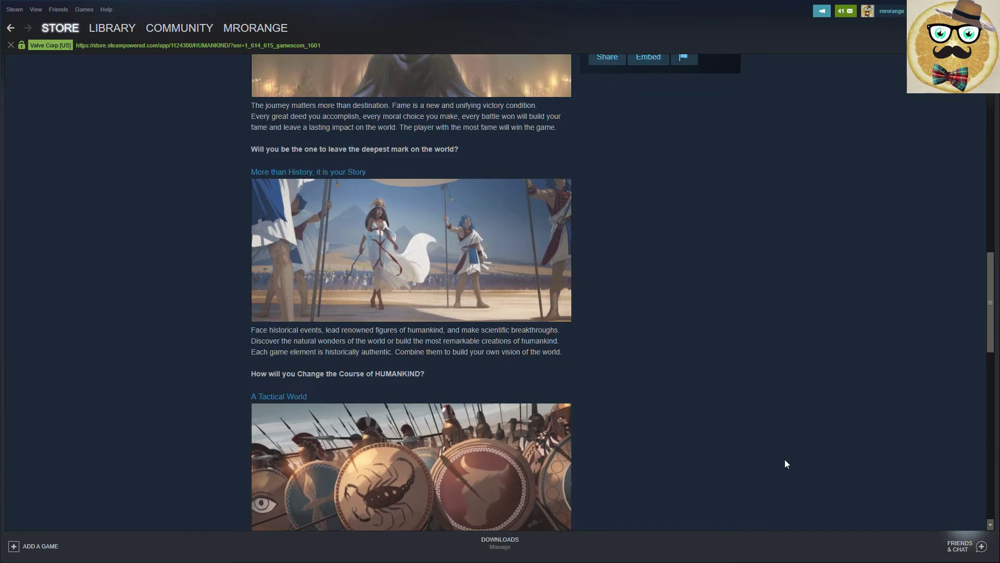
{"action": "scroll", "coordinate": [786, 463], "scroll_direction": "down", "scroll_amount": 3}
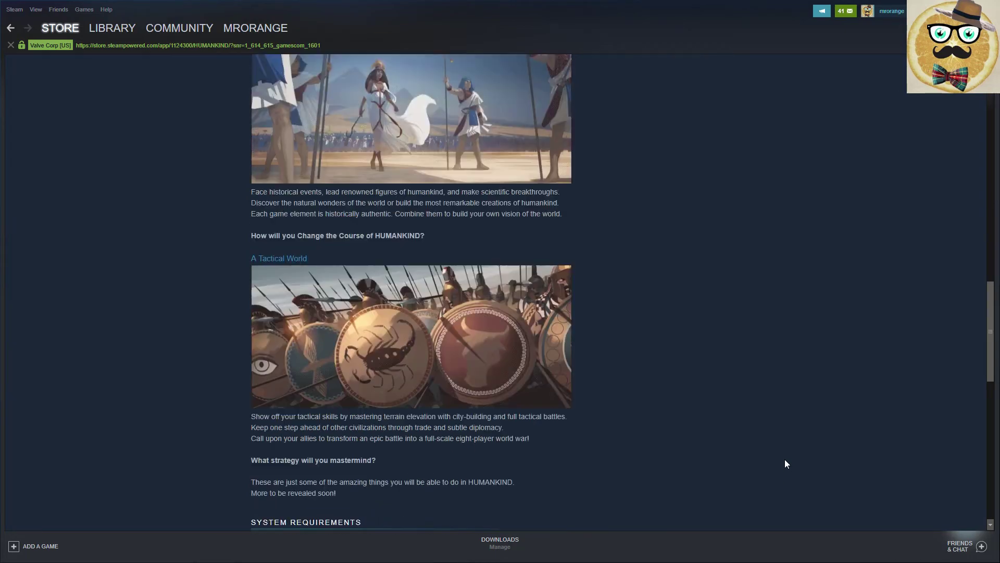
{"action": "scroll", "coordinate": [785, 460], "scroll_direction": "up", "scroll_amount": 10}
{"action": "scroll", "coordinate": [785, 461], "scroll_direction": "up", "scroll_amount": 2}
{"action": "scroll", "coordinate": [785, 460], "scroll_direction": "up", "scroll_amount": 5}
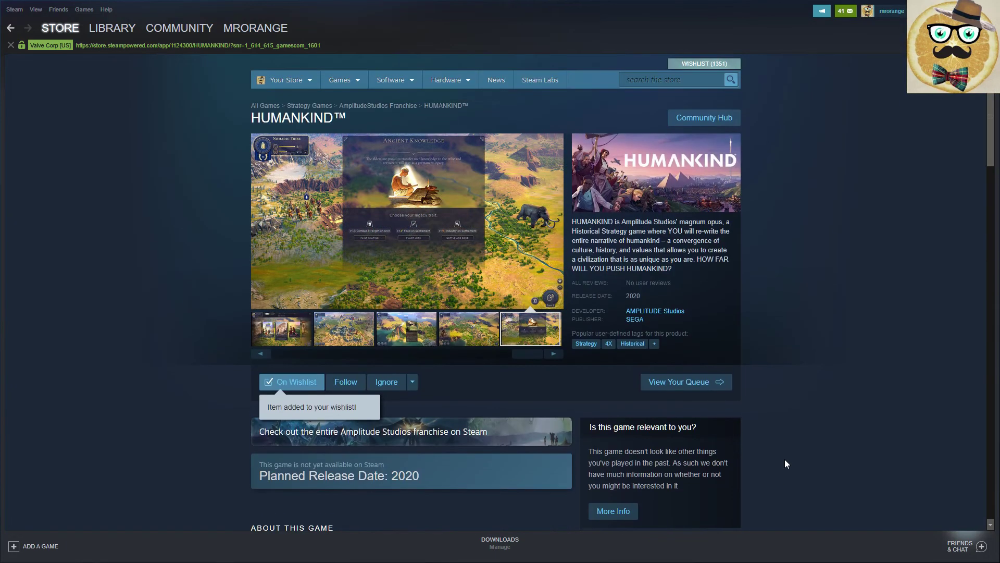
{"action": "scroll", "coordinate": [784, 464], "scroll_direction": "down", "scroll_amount": 2}
{"action": "scroll", "coordinate": [727, 462], "scroll_direction": "down", "scroll_amount": 4}
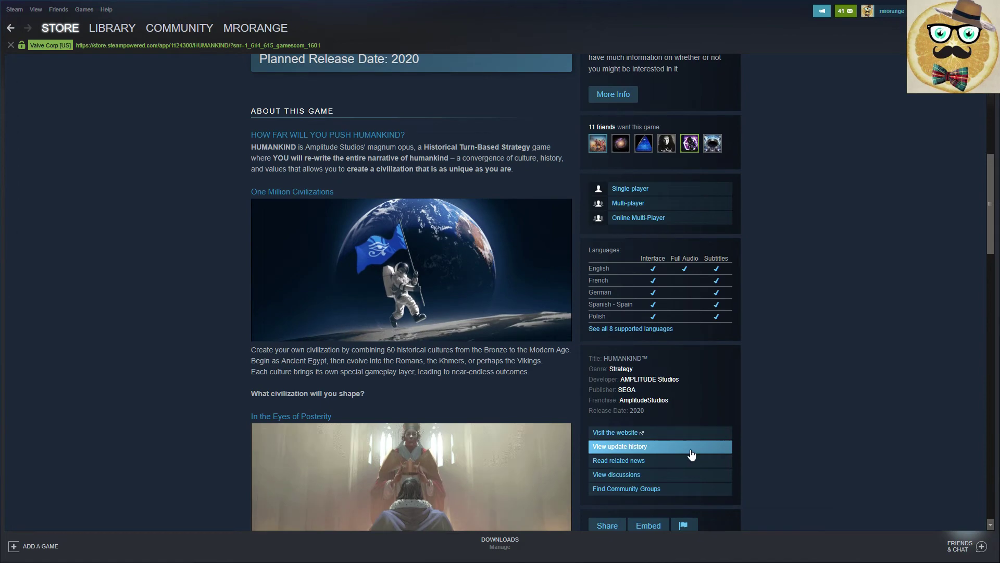
{"action": "left_click", "coordinate": [661, 473]}
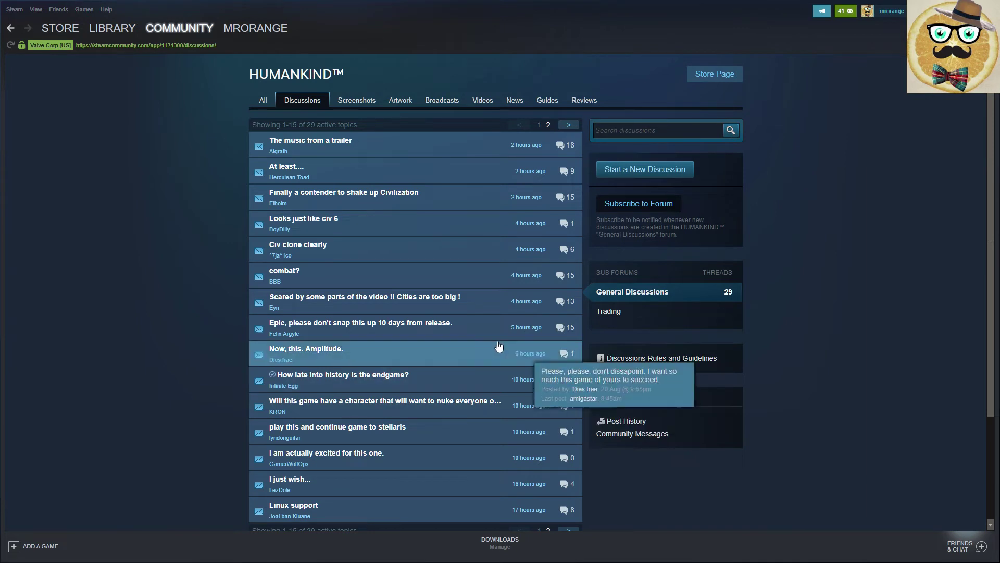
{"action": "mouse_move", "coordinate": [434, 322]}
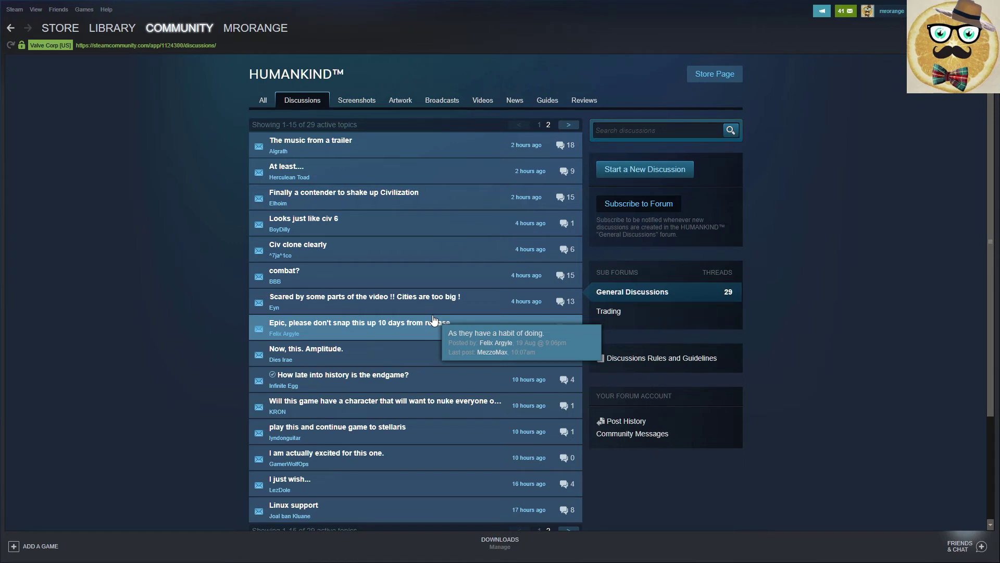
- Go to the HUMANKIND community discussions from the game details panel
{"action": "left_click", "coordinate": [433, 319]}
{"action": "mouse_move", "coordinate": [359, 276]}
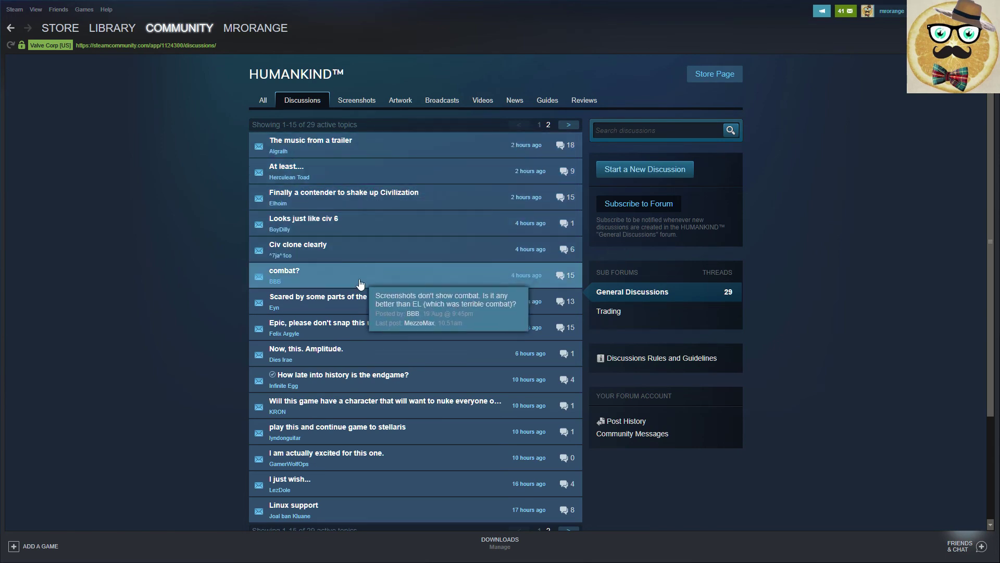
{"action": "scroll", "coordinate": [376, 381], "scroll_direction": "up", "scroll_amount": 3}
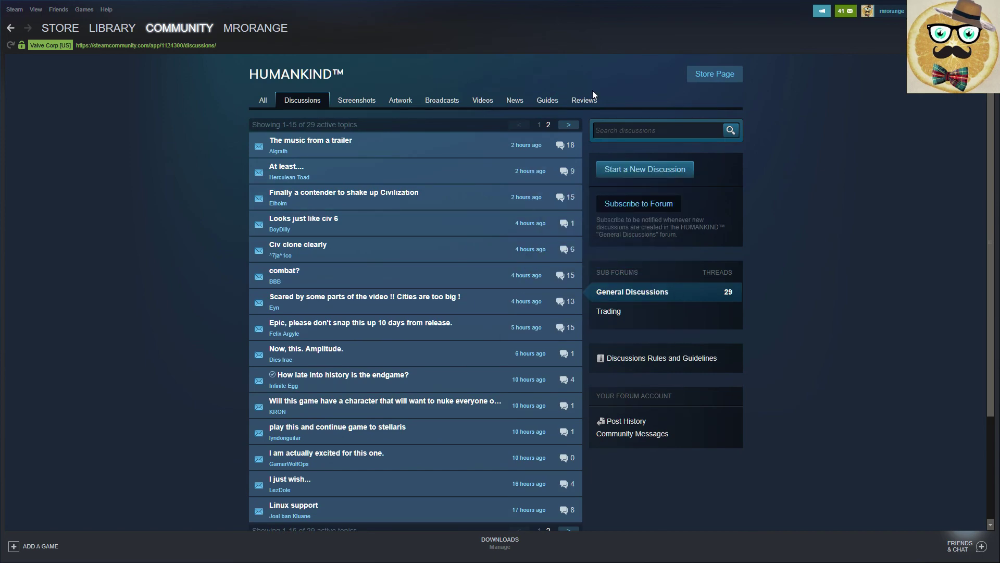
- Back on the HUMANKIND store page, follow the game alongside its wishlist entry
{"action": "left_click", "coordinate": [704, 70]}
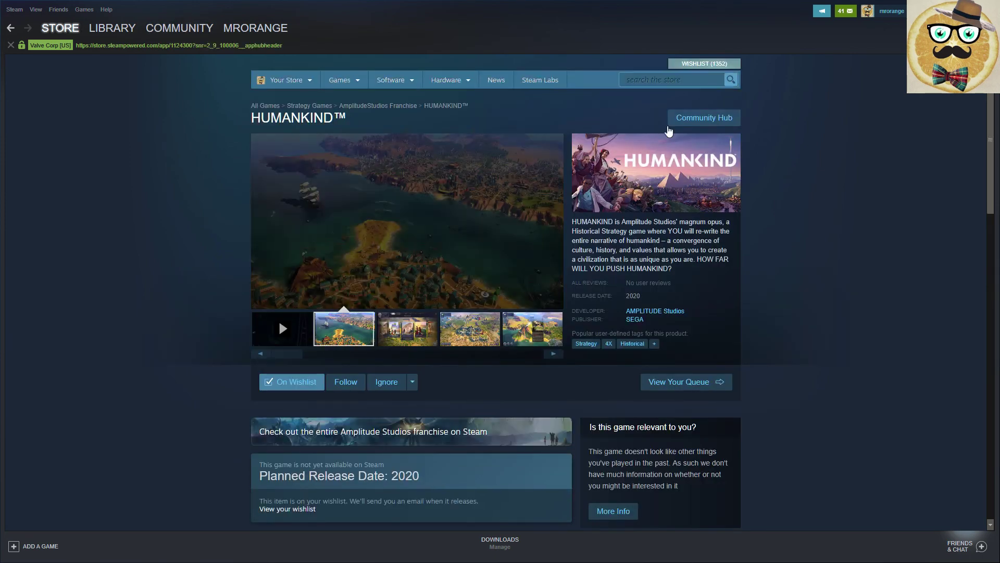
{"action": "left_click", "coordinate": [346, 381]}
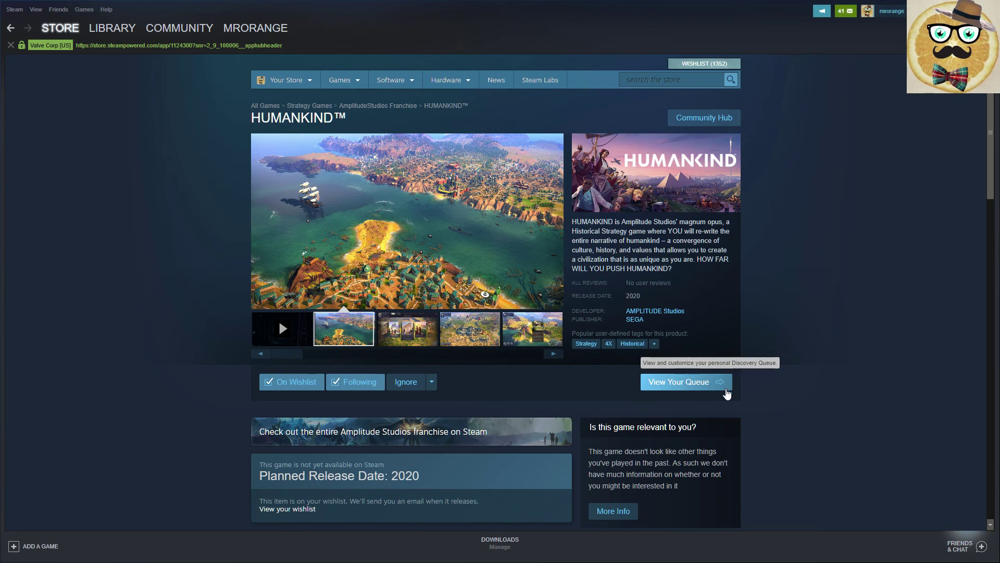
{"action": "scroll", "coordinate": [665, 391], "scroll_direction": "down", "scroll_amount": 2}
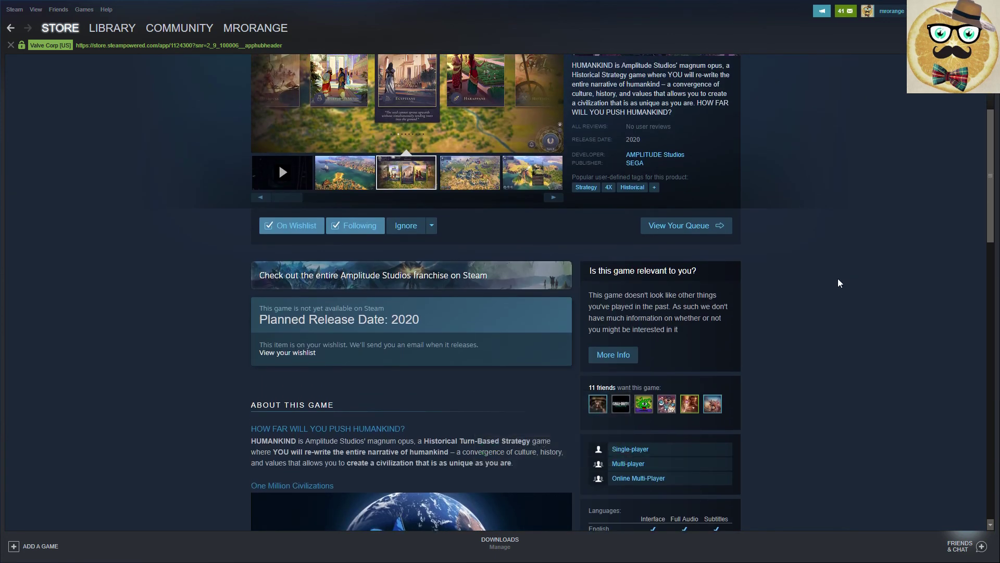
{"action": "scroll", "coordinate": [774, 406], "scroll_direction": "up", "scroll_amount": 2}
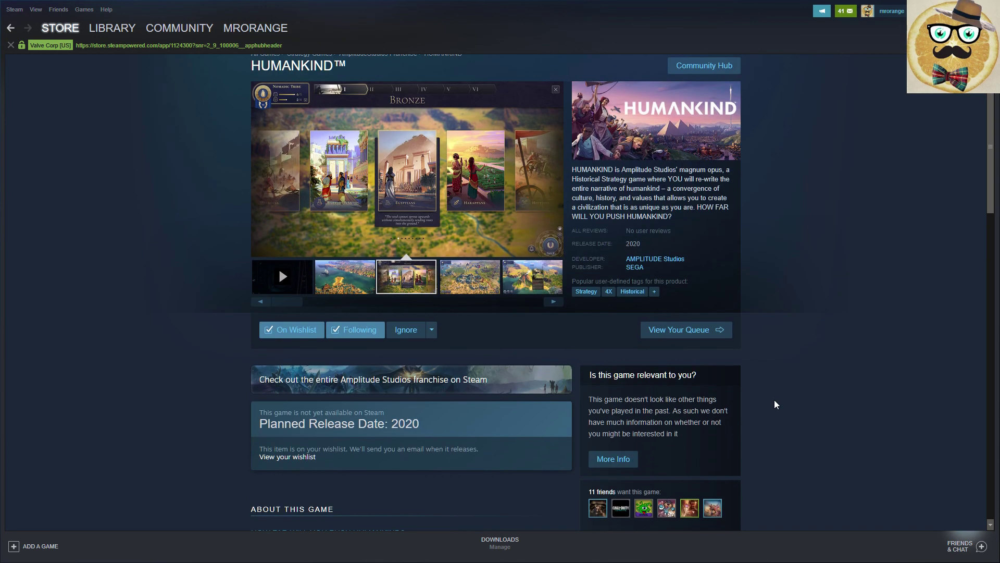